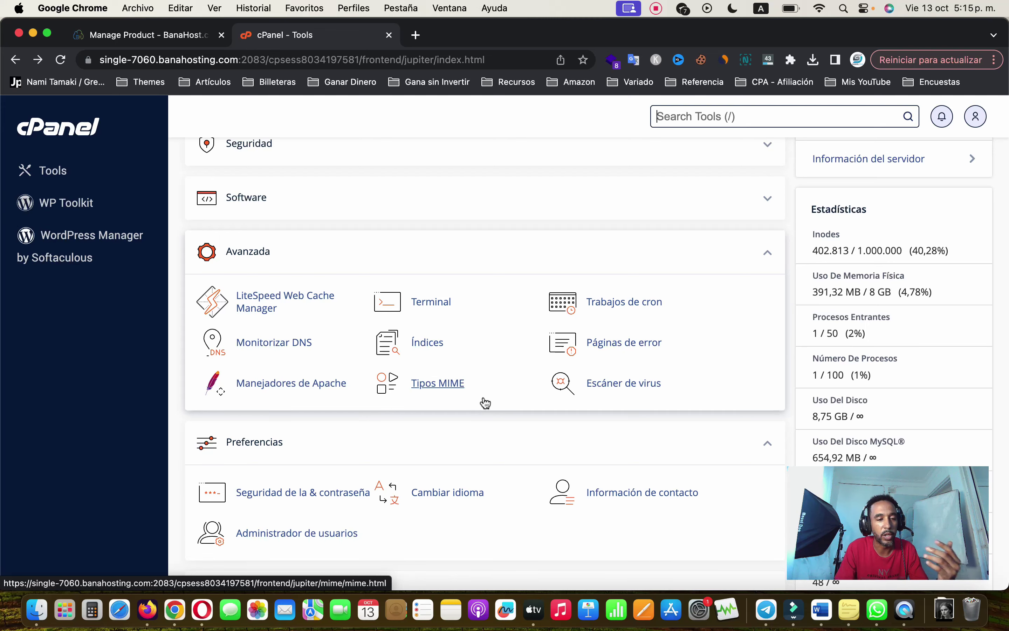
Scroll down to the Avanzada section and open Trabajos de cron.
scroll(485, 403, "down", 2)
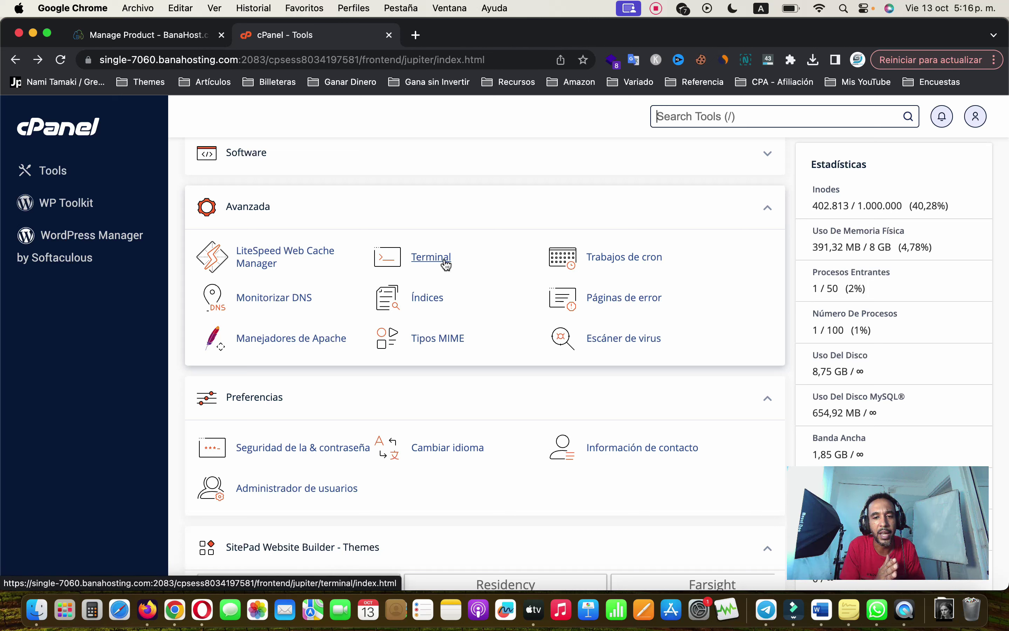
left_click(631, 267)
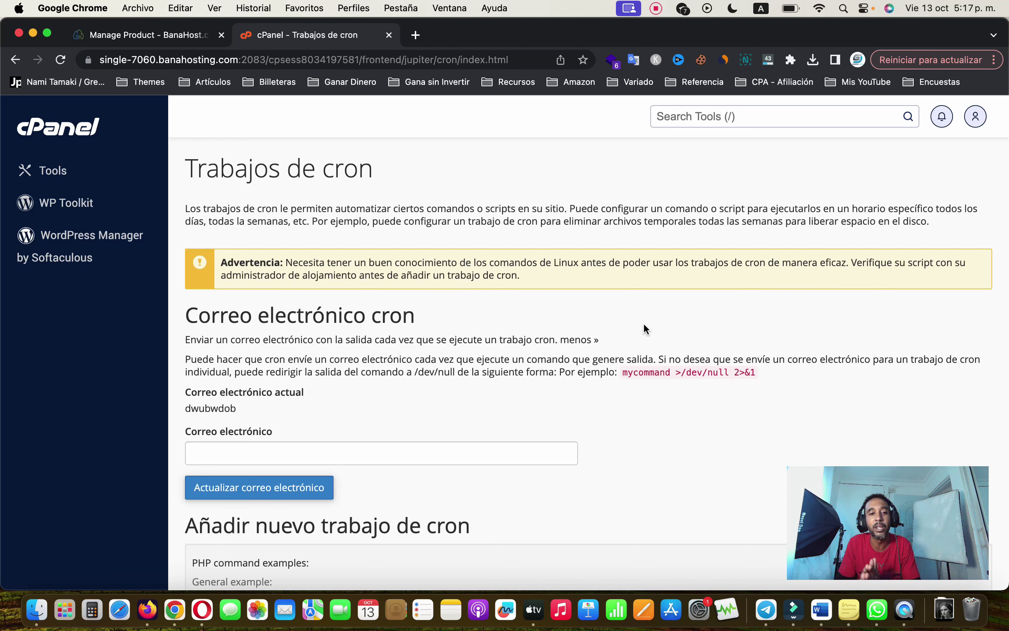
Scroll through the new cron job form and the empty current cron jobs table, then back up.
scroll(668, 322, "down", 10)
scroll(660, 309, "down", 5)
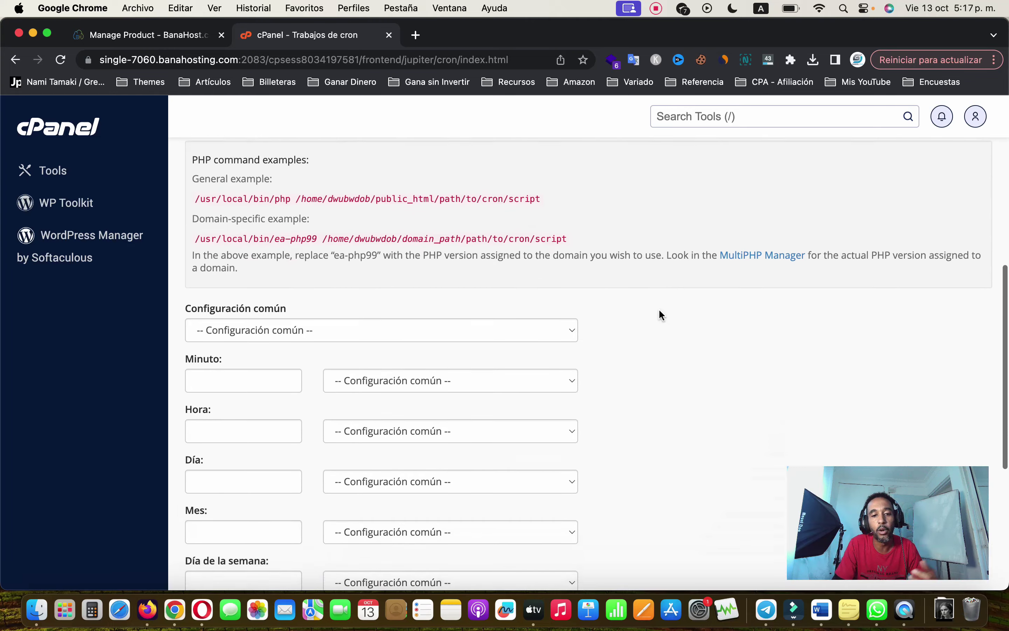
scroll(659, 308, "down", 2)
scroll(659, 308, "down", 1)
scroll(660, 310, "down", 3)
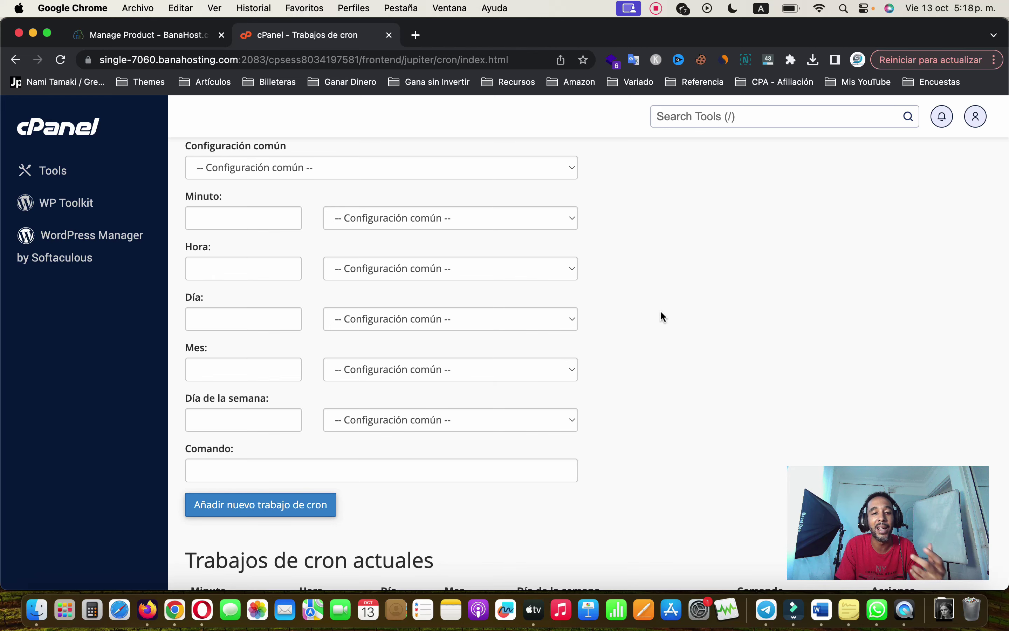
scroll(677, 335, "down", 5)
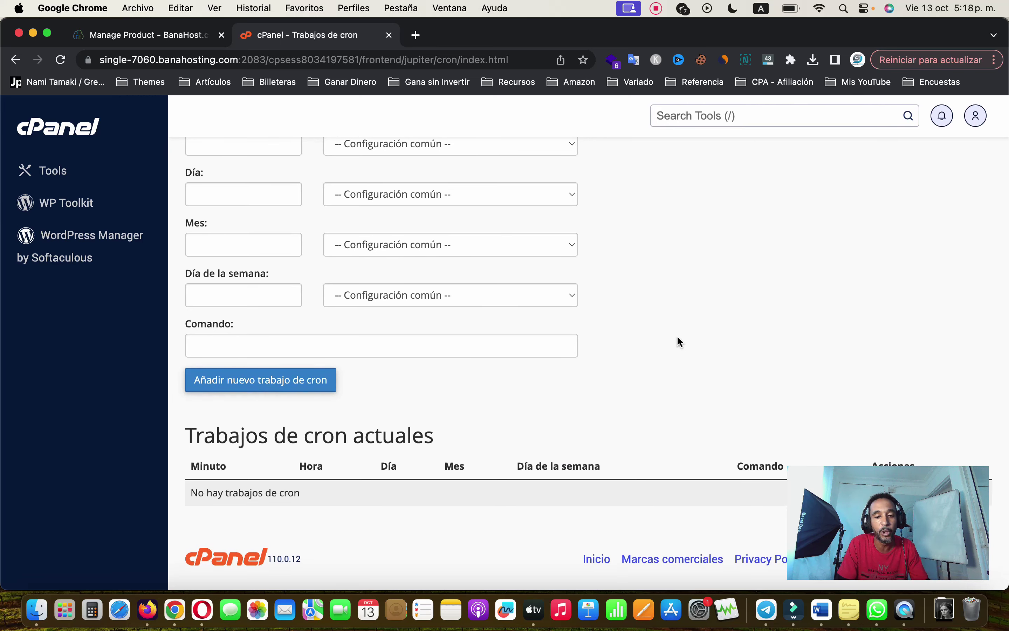
scroll(677, 337, "up", 4)
scroll(678, 337, "up", 6)
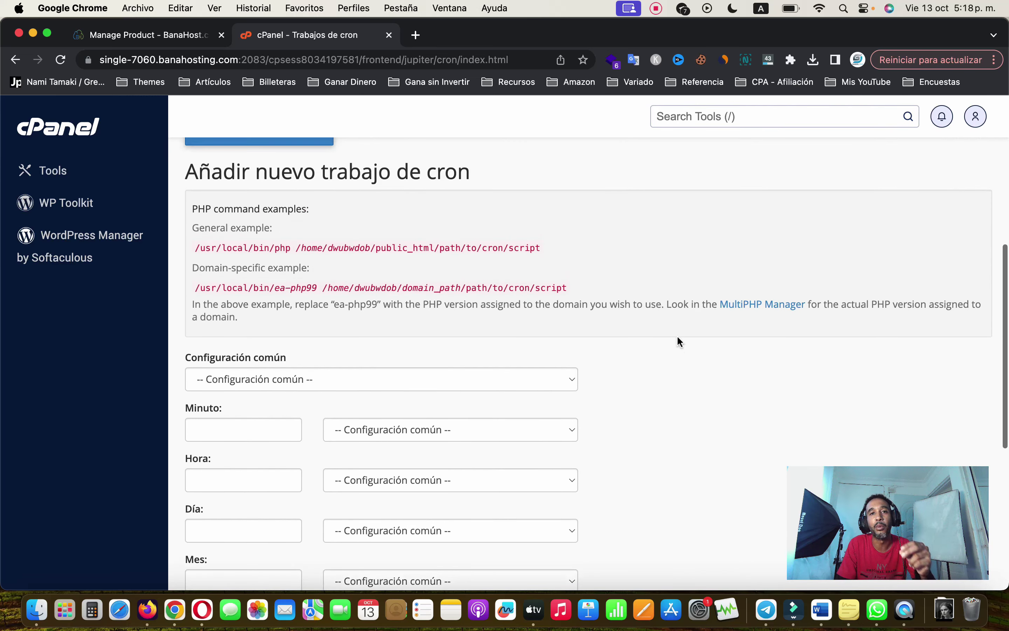
scroll(678, 338, "up", 3)
scroll(678, 338, "up", 3)
scroll(678, 338, "up", 3)
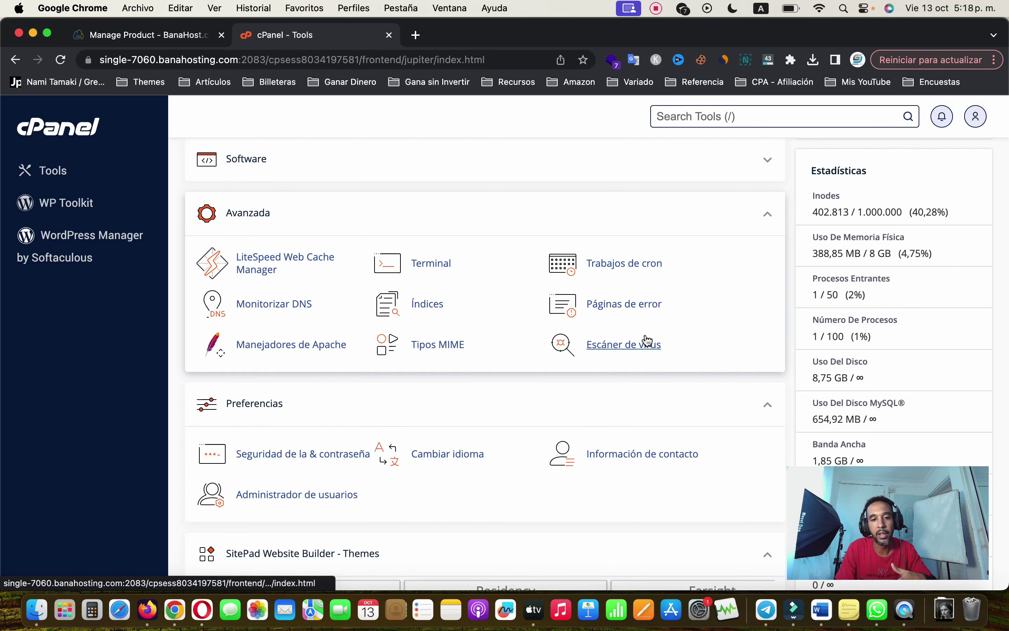
left_click(617, 343)
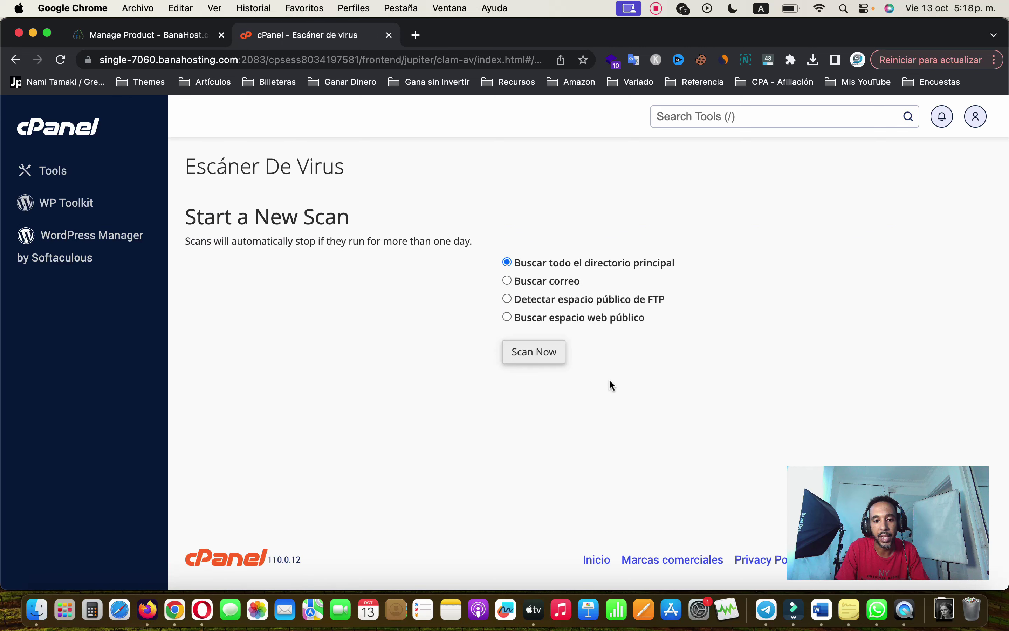
left_click(78, 133)
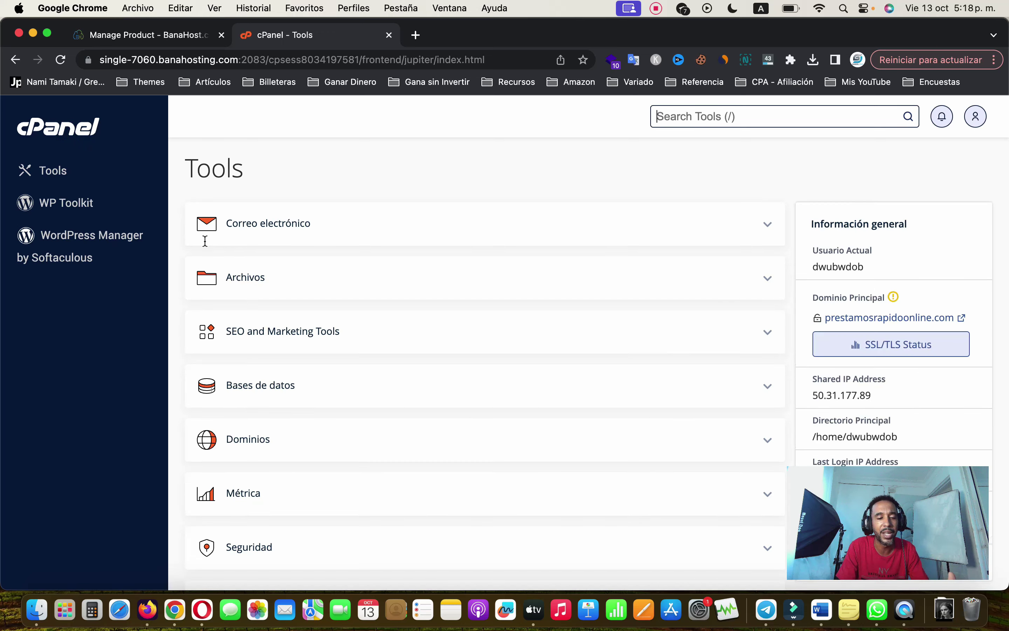
scroll(292, 326, "down", 5)
scroll(303, 342, "down", 3)
scroll(302, 340, "down", 4)
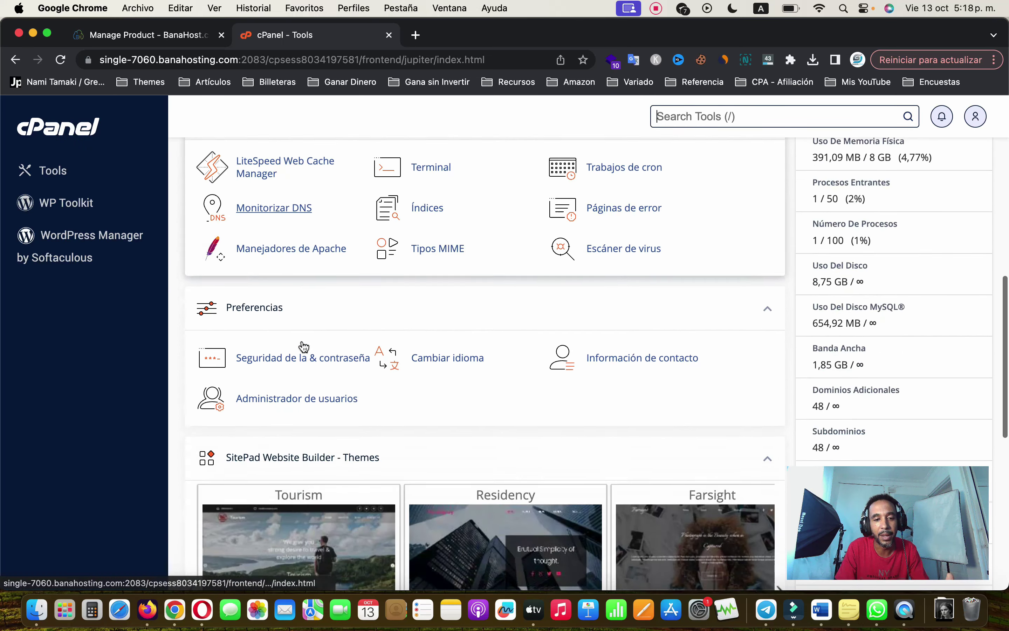
scroll(336, 396, "up", 1)
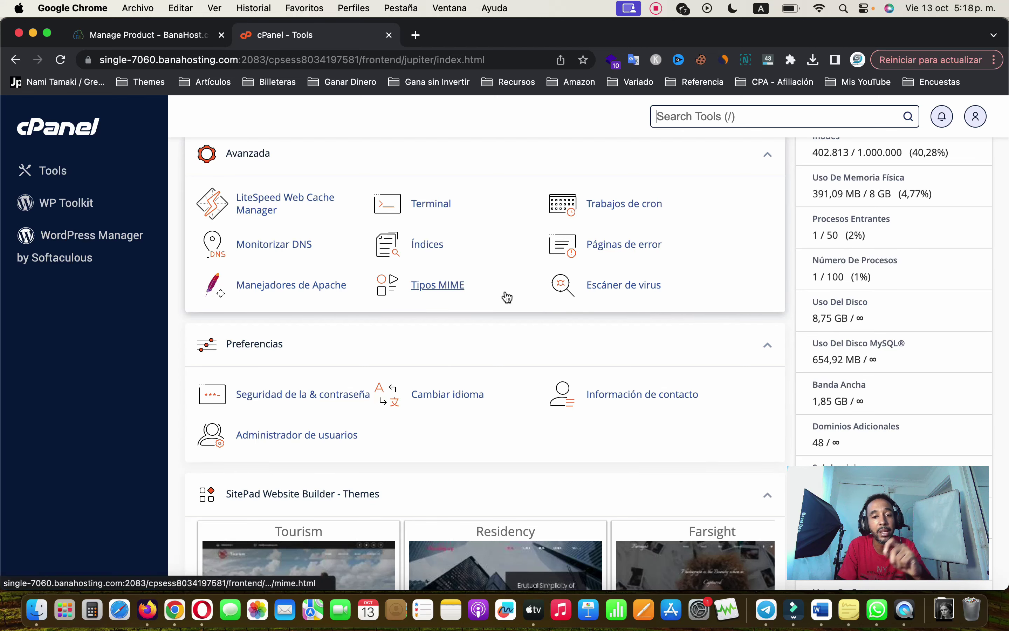
scroll(506, 296, "down", 1)
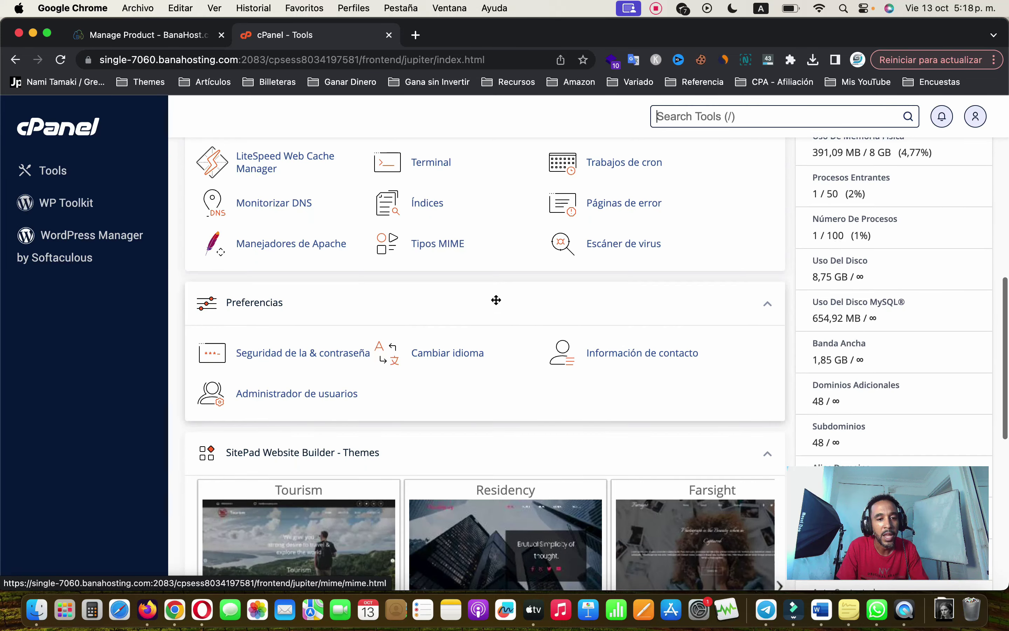
scroll(285, 346, "down", 1)
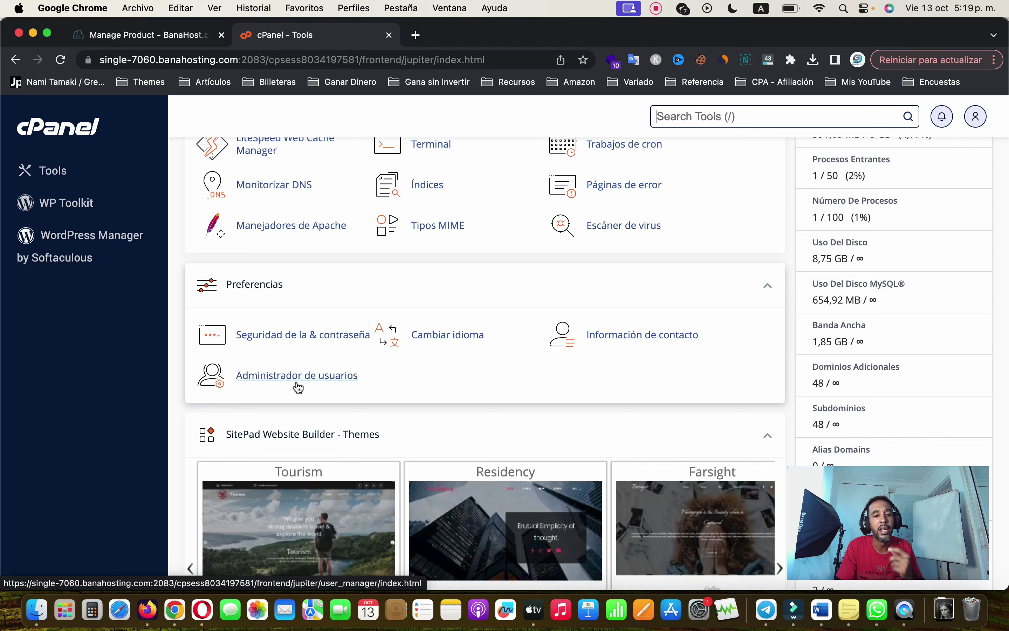
Open Administrador de usuarios under Preferencias and start adding a new subaccount.
left_click(298, 385)
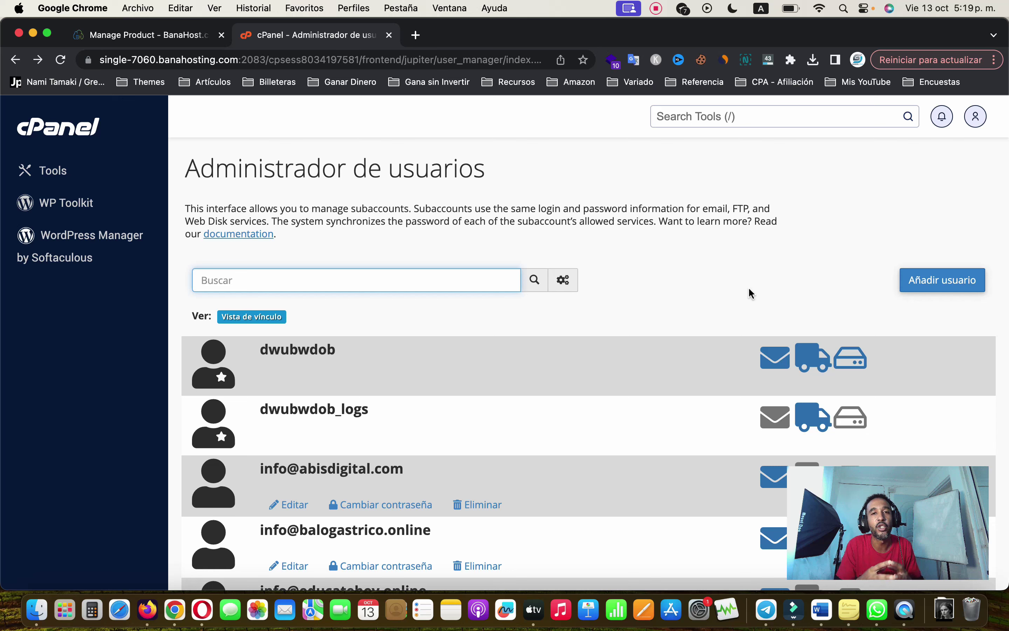
left_click(961, 286)
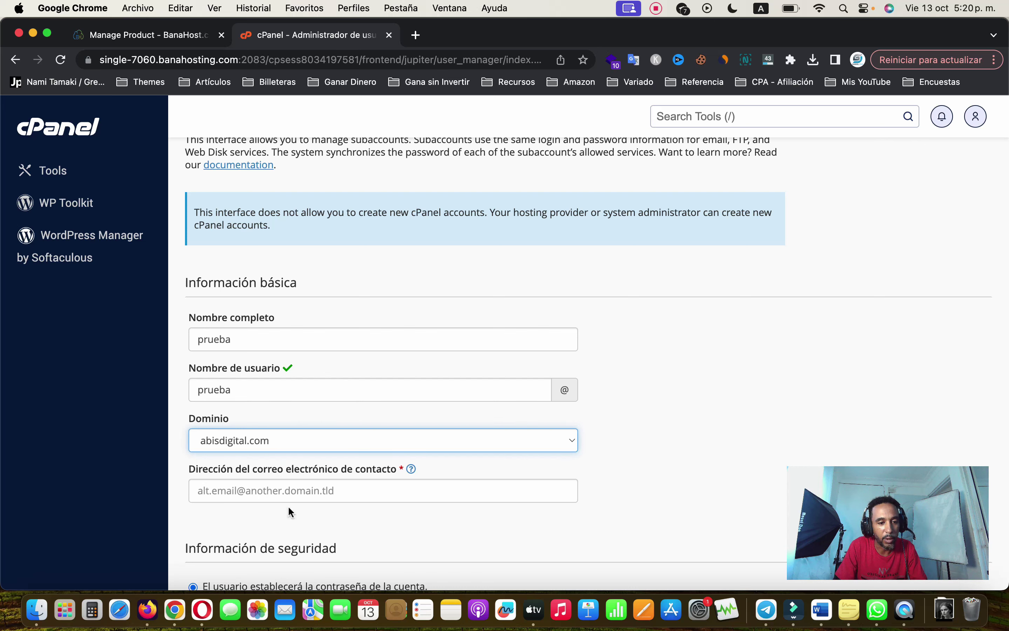
Fill in the subaccount's contact e-mail address from the field's suggestion list.
scroll(289, 506, "down", 1)
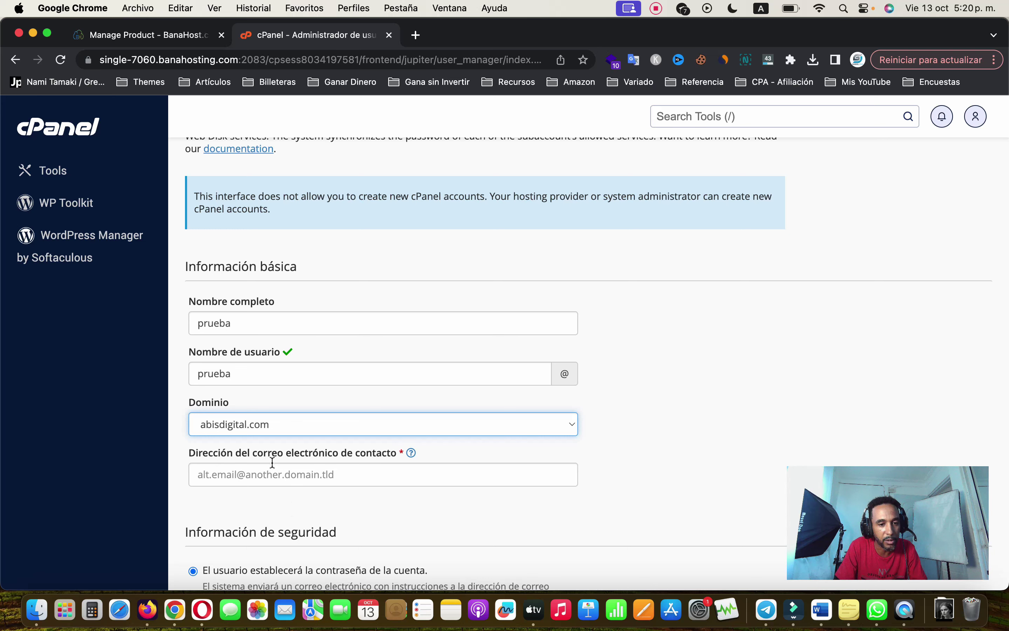
left_click(319, 477)
key("Down")
key("Return")
scroll(199, 484, "down", 3)
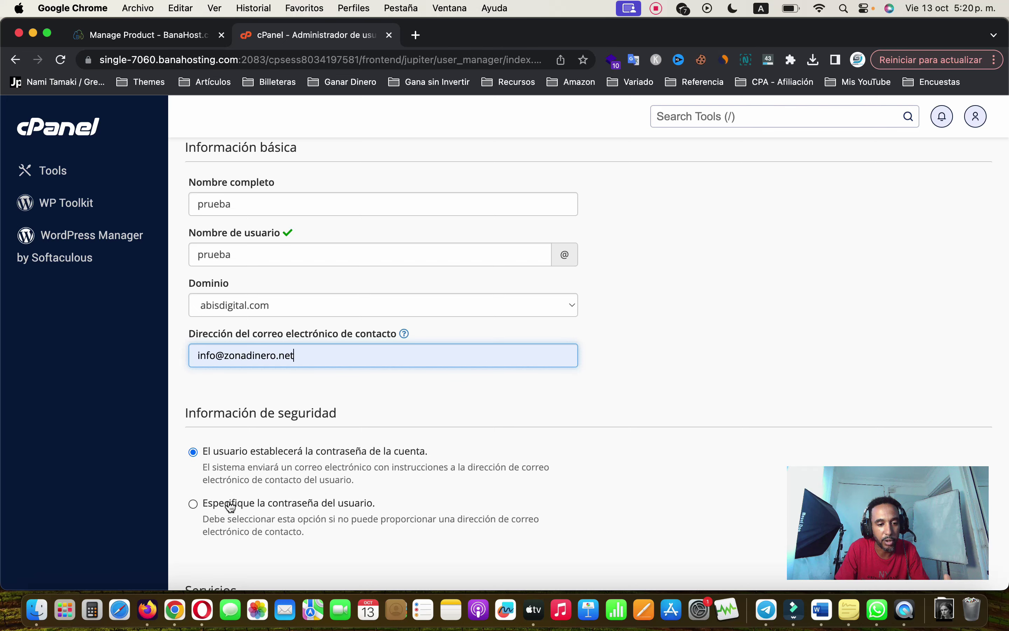
Choose Especifique la contraseña, generate a strength-100 password and enter it in Confirmar contraseña.
left_click(193, 504)
scroll(193, 504, "down", 2)
left_click(544, 538)
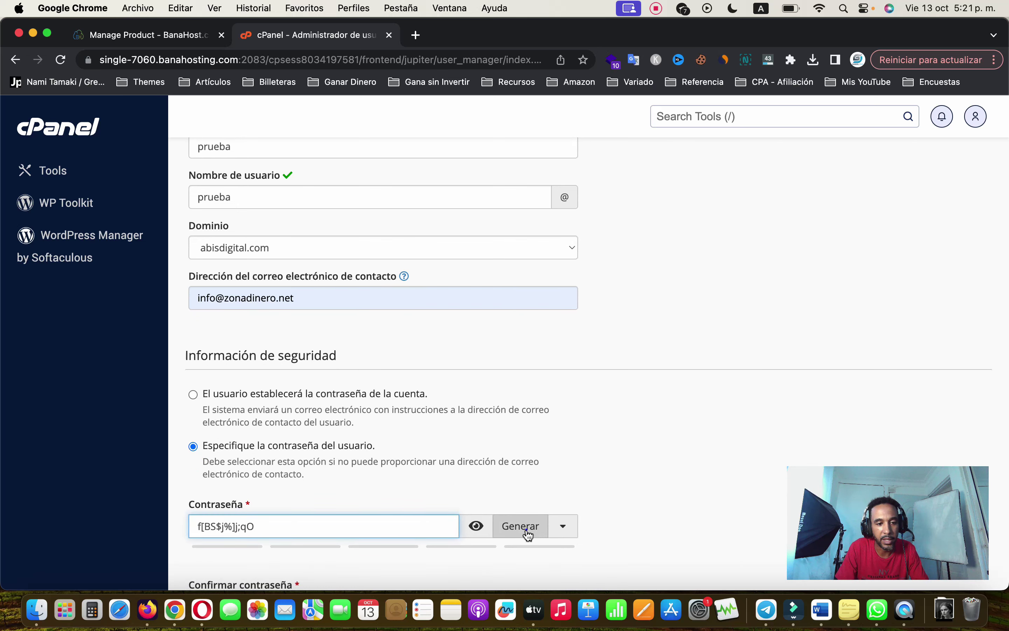
triple_click(337, 530)
key("cmd+c")
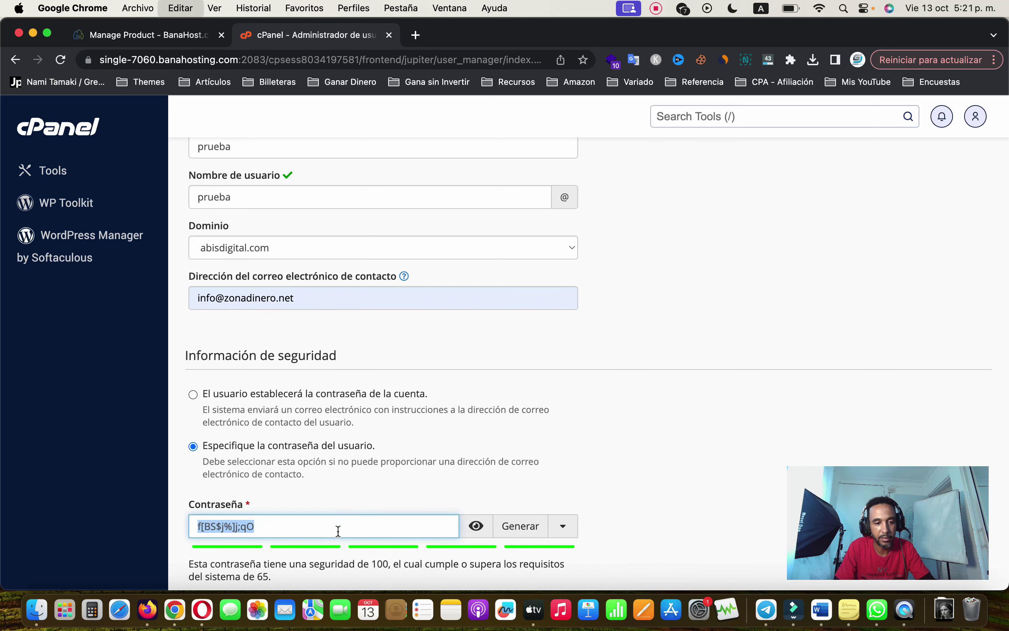
scroll(338, 531, "down", 3)
left_click(299, 497)
key("cmd+v")
scroll(401, 445, "down", 7)
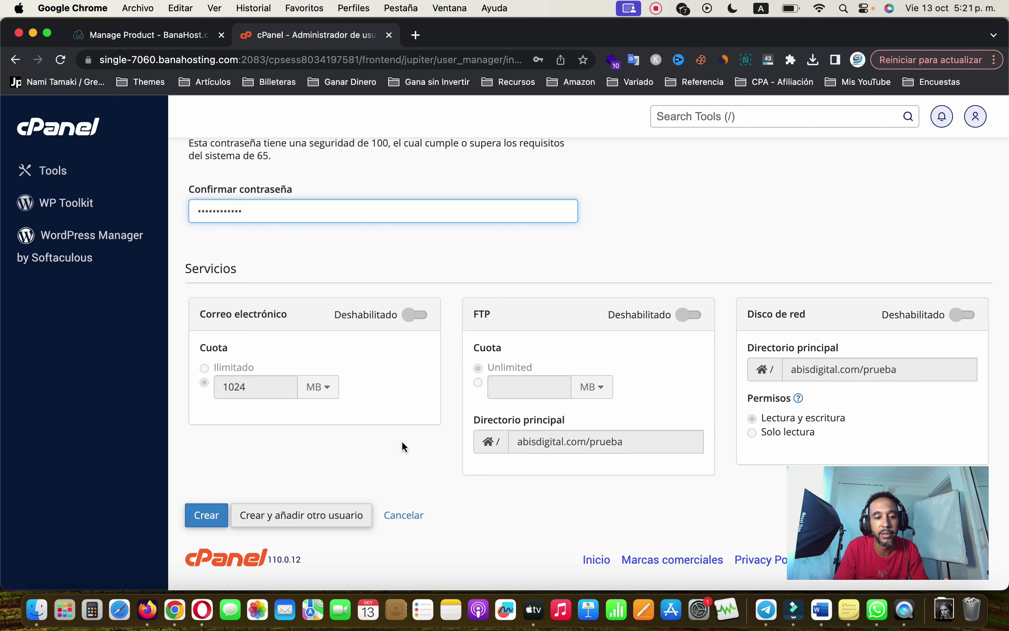
Create the prueba subaccount on abisdigital.com and check the resulting page.
left_click(203, 516)
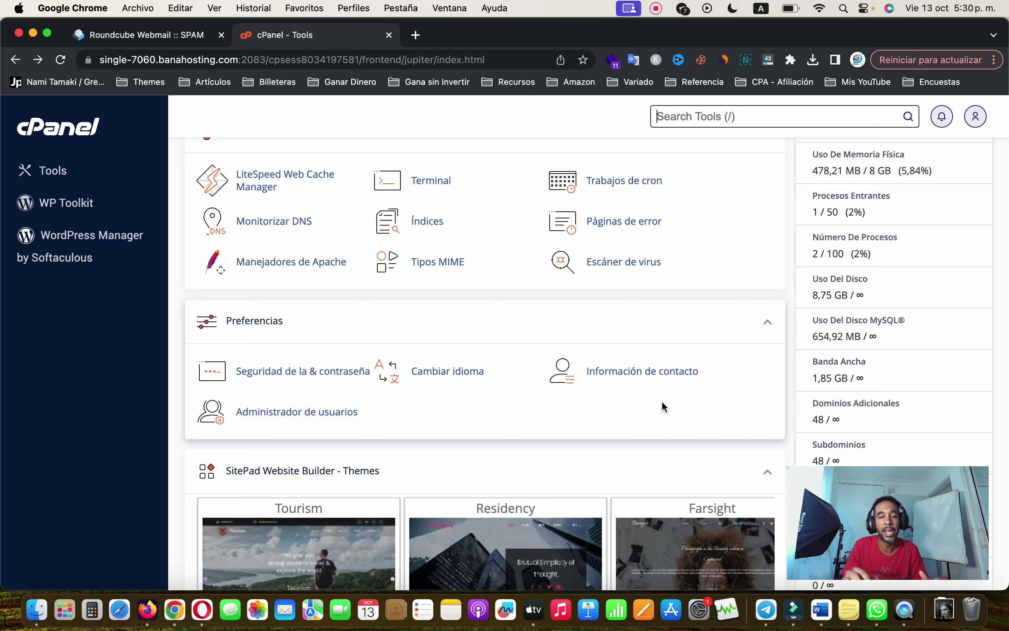
scroll(662, 402, "up", 1)
scroll(663, 407, "down", 3)
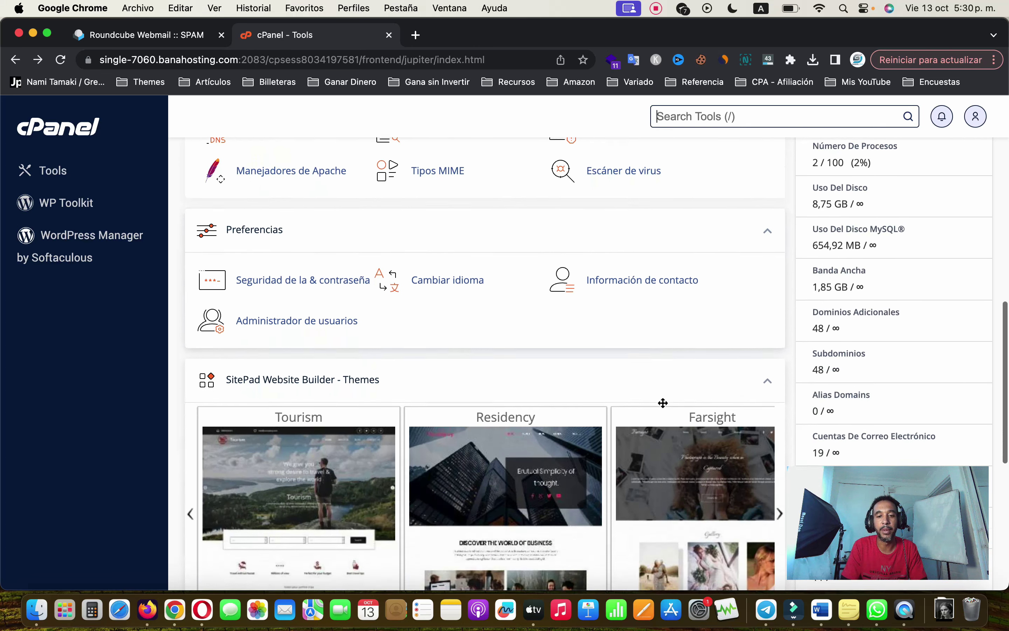
scroll(663, 407, "up", 3)
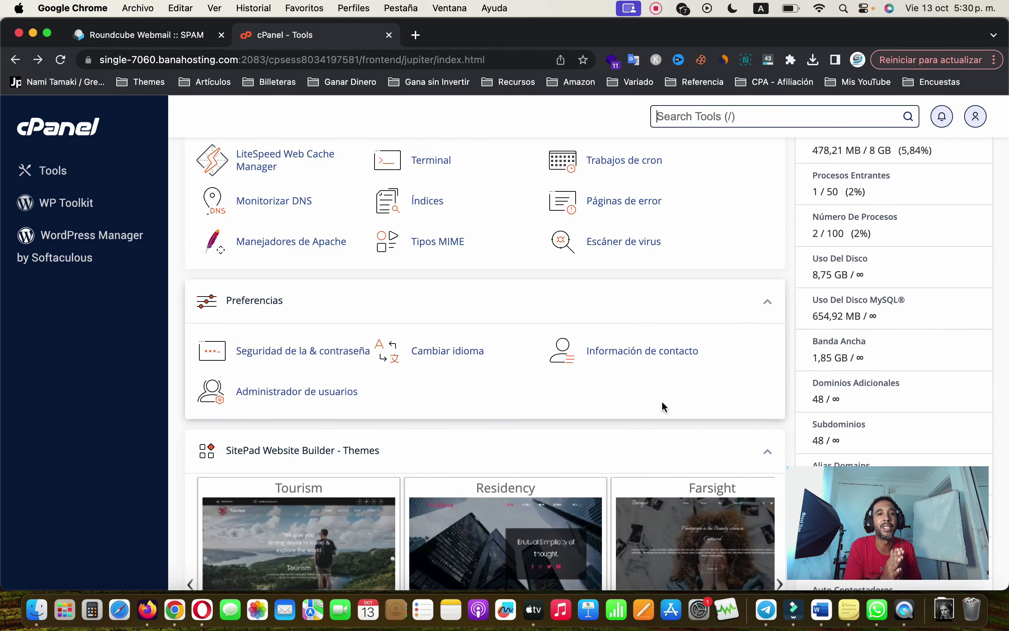
scroll(664, 407, "down", 10)
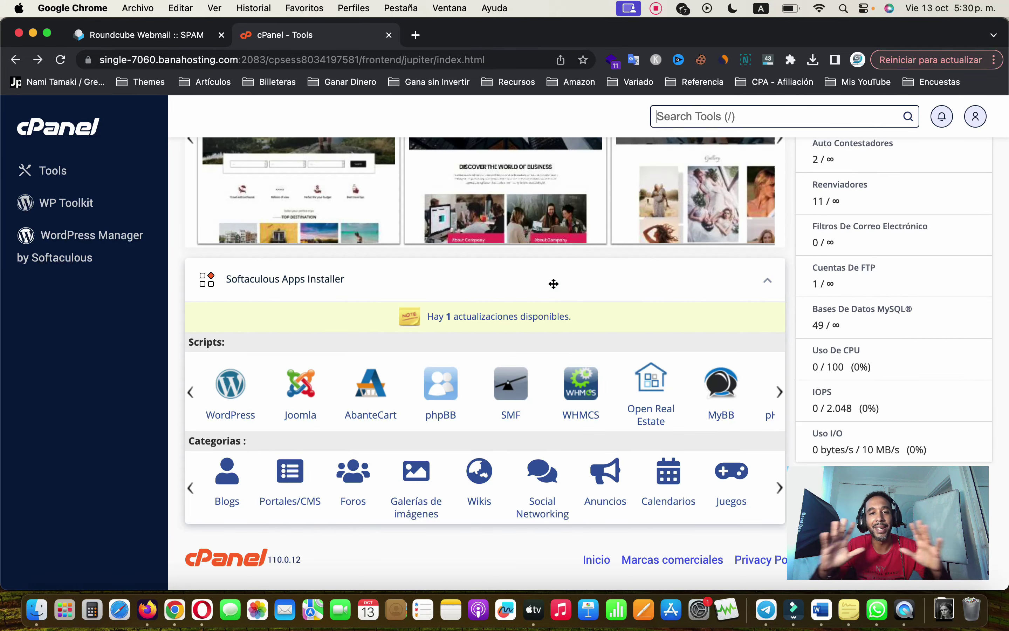